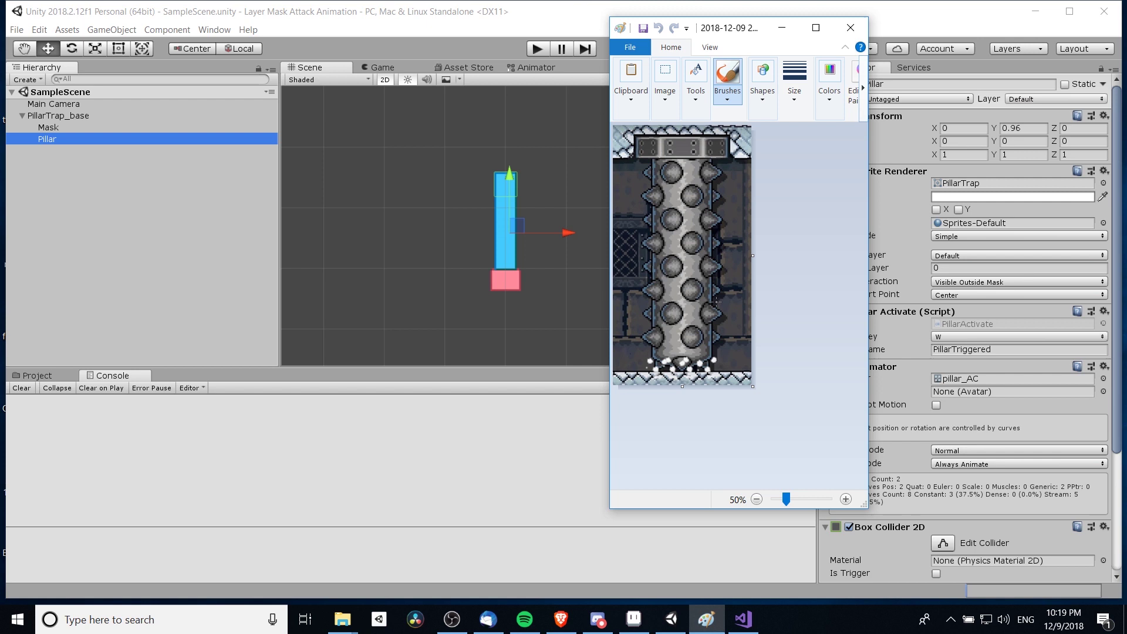
Step: Undo the last stroke and draw a red curved mark beside the image's top plate
key("ctrl+z")
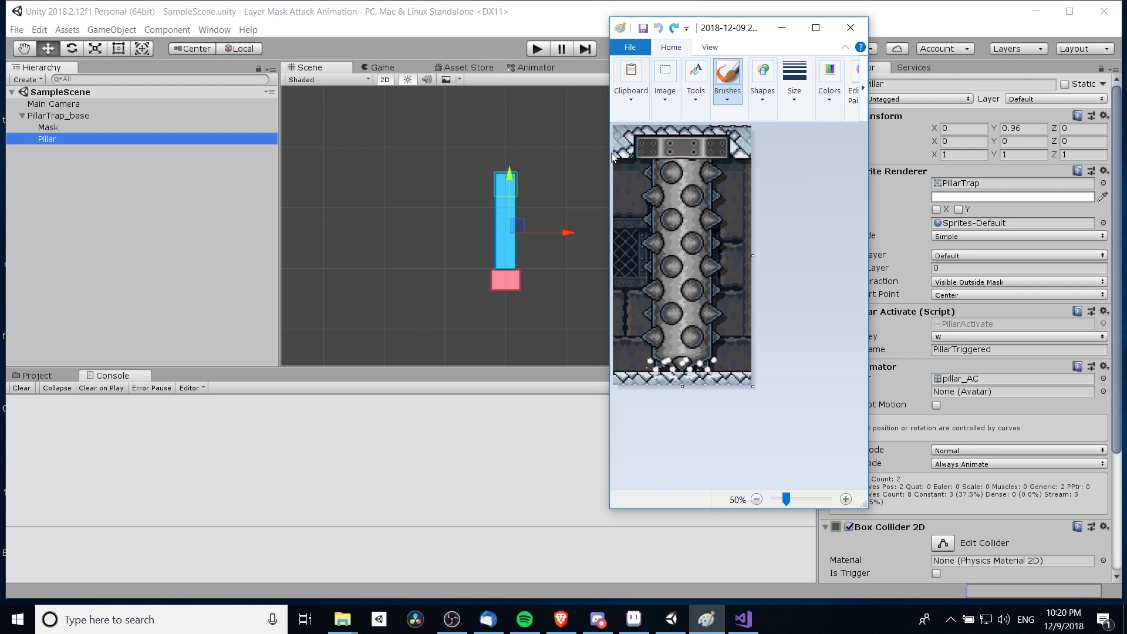
mouse_move(614, 152)
left_mouse_down()
mouse_move(737, 156)
mouse_move(746, 126)
left_mouse_up()
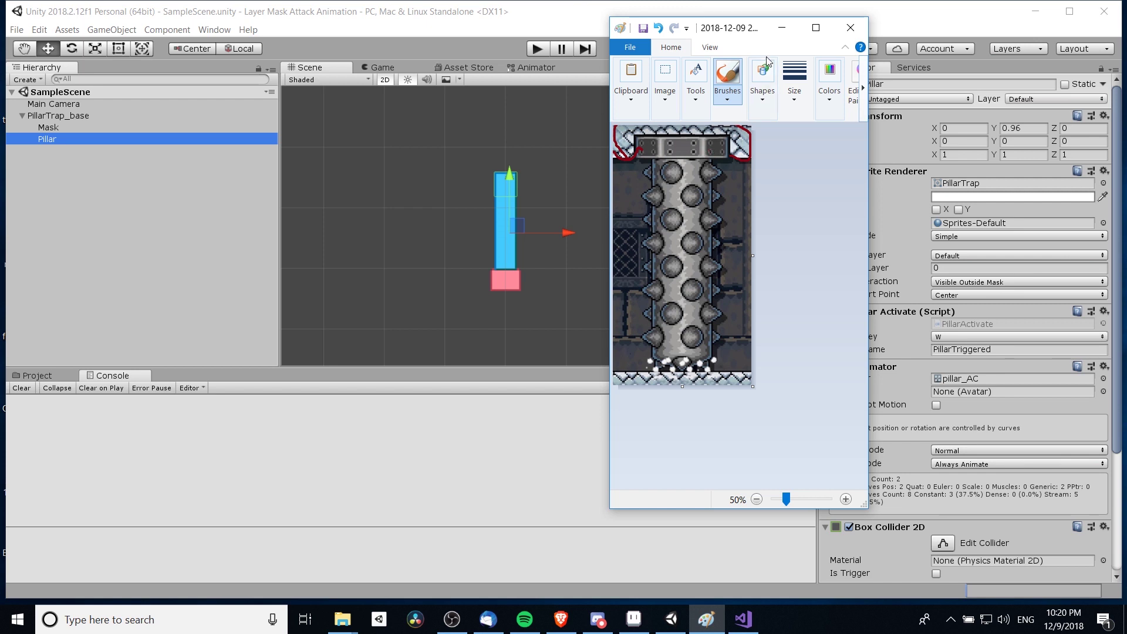
Step: Switch to Unity, select PillarTrap_base, and zoom in on the trap
left_click(783, 28)
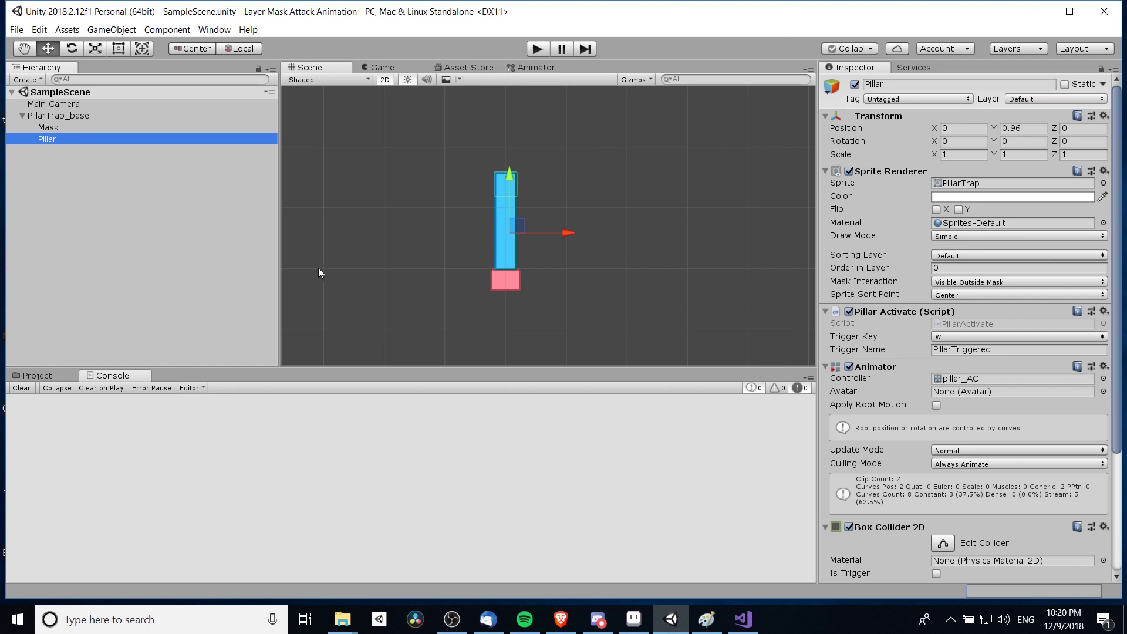
left_click(52, 115)
middle_click_drag(631, 227, 643, 232)
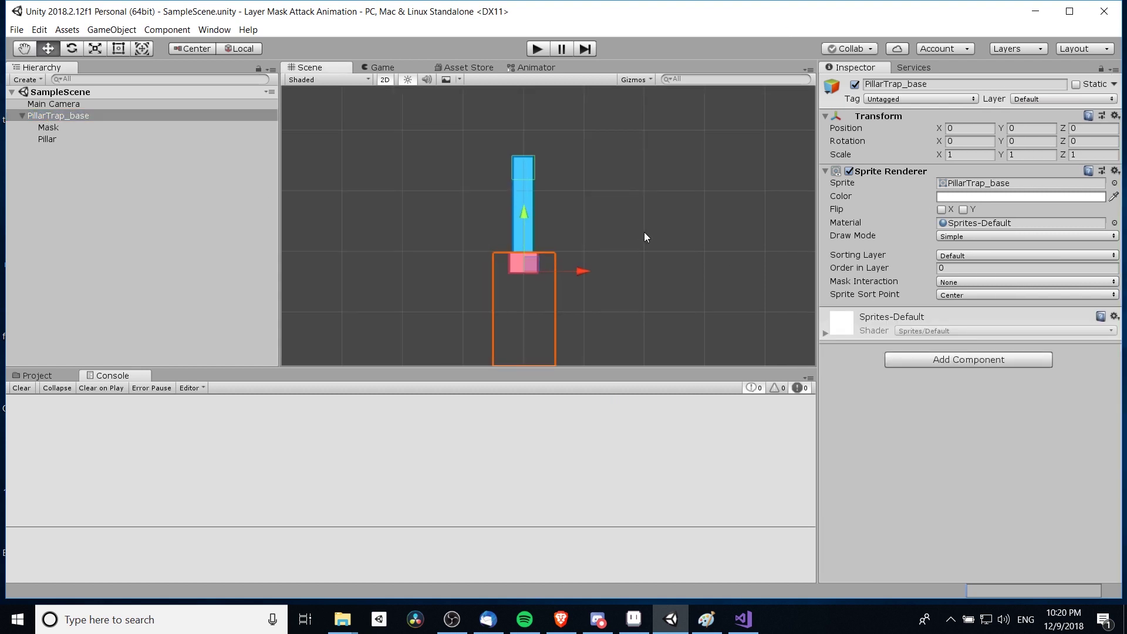
scroll(643, 232, "up", 2)
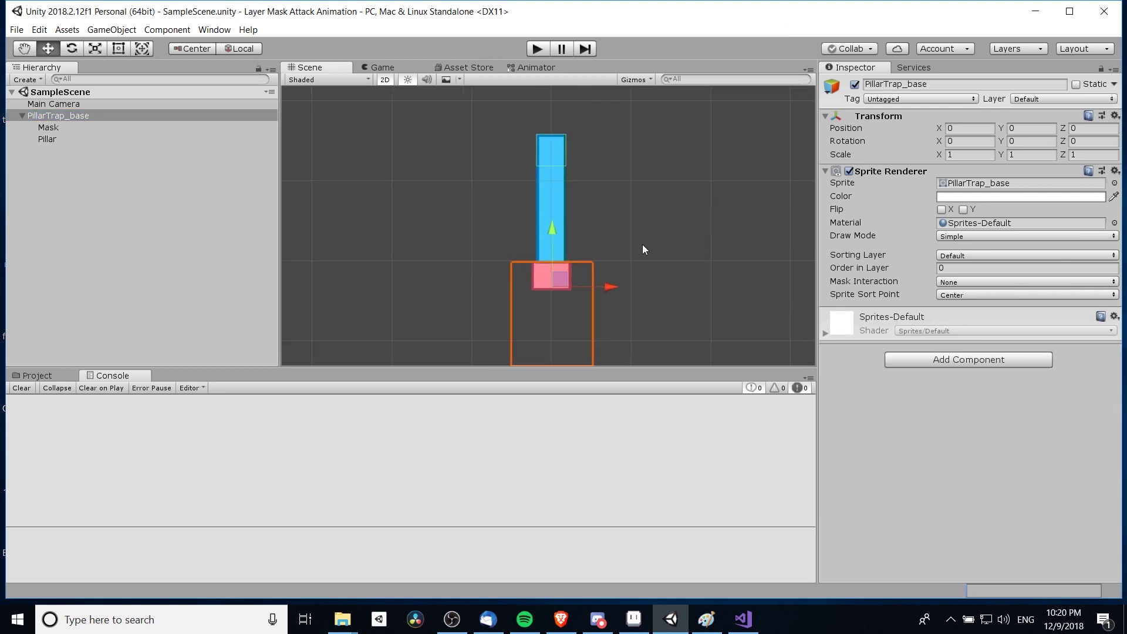
scroll(658, 227, "up", 2)
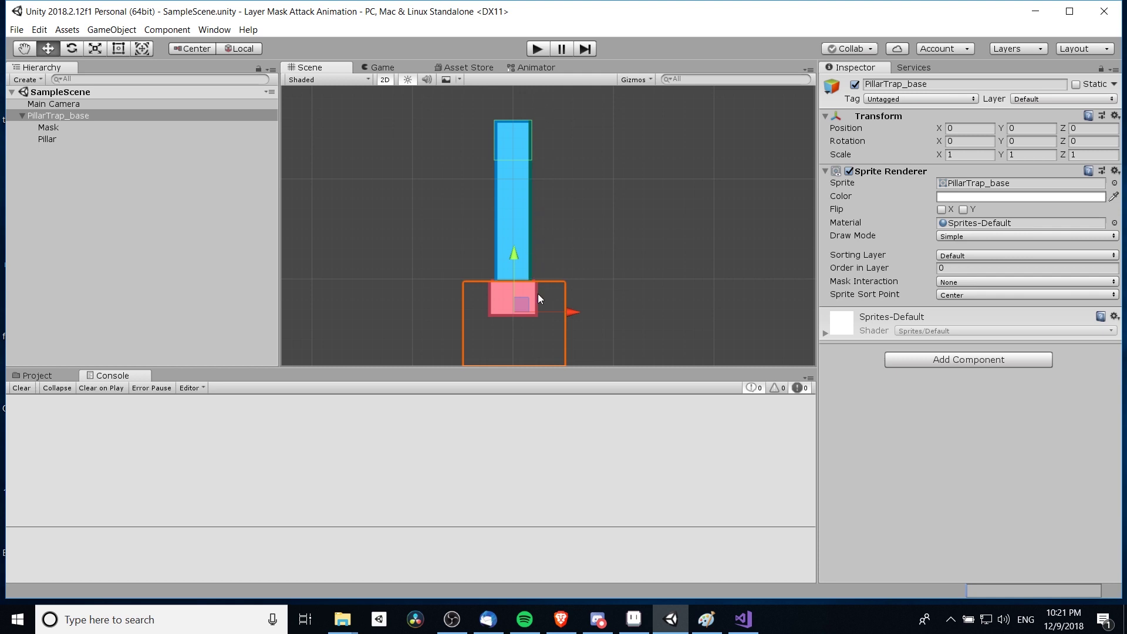
Step: Pan the Scene view to frame the blue pillar and the base's full outline
middle_click_drag(531, 291, 491, 166)
scroll(491, 166, "down", 2)
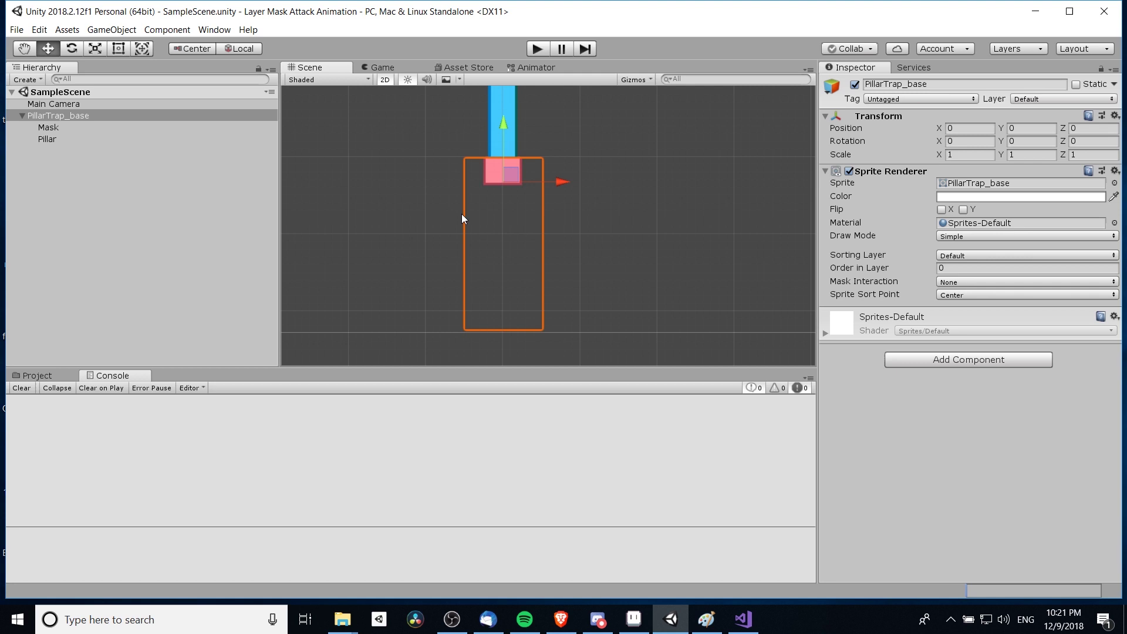
middle_click_drag(556, 167, 538, 214)
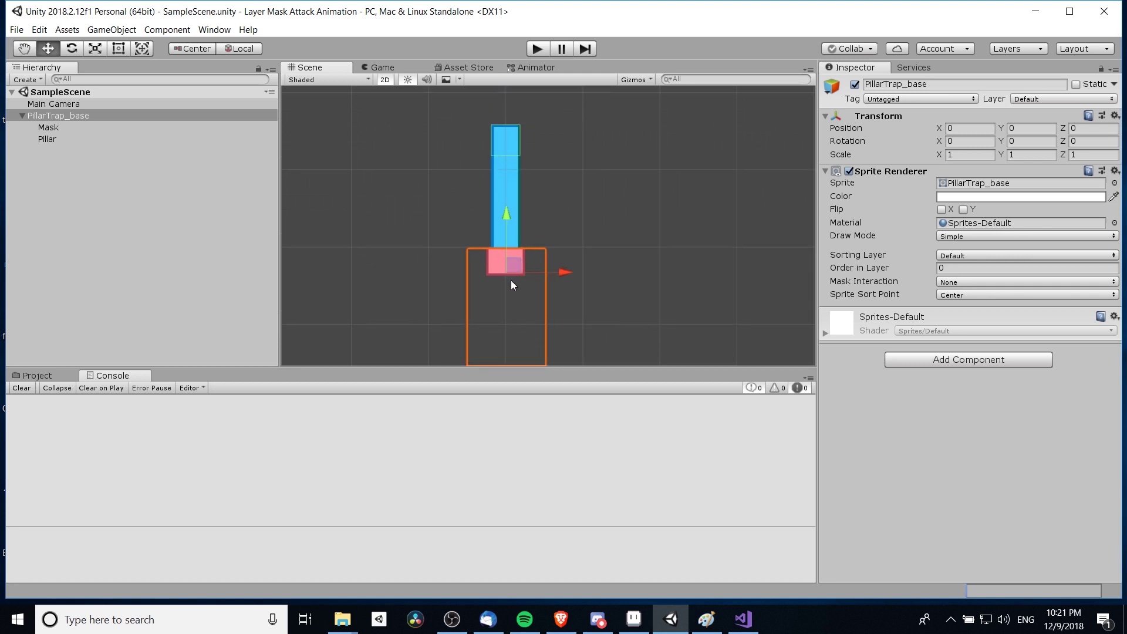
middle_click_drag(511, 280, 527, 241)
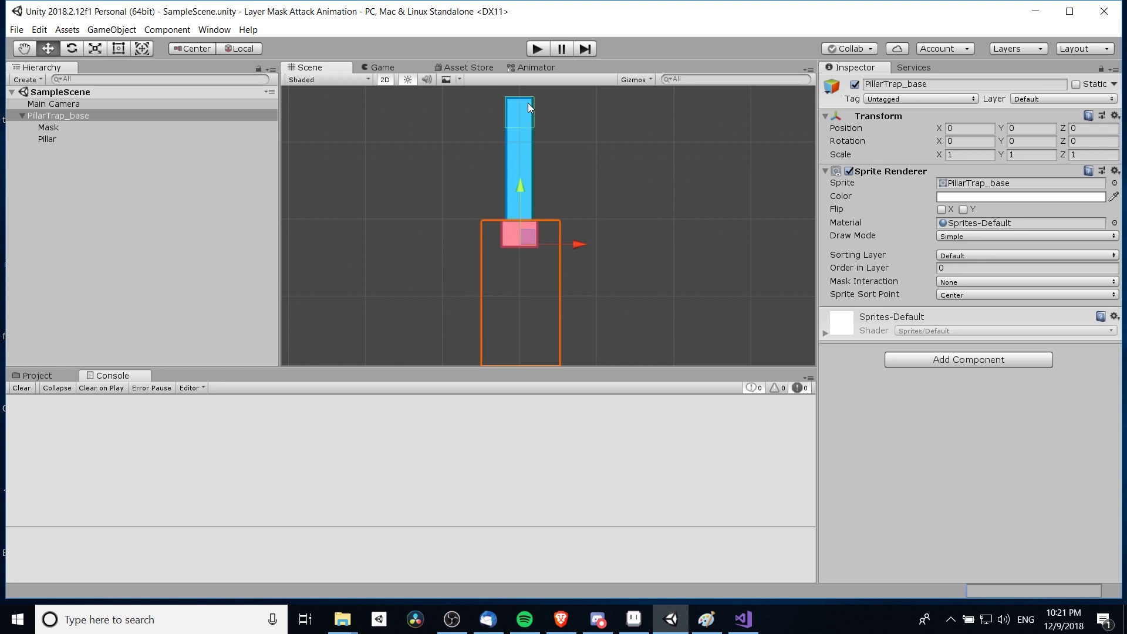
middle_click_drag(526, 247, 517, 167)
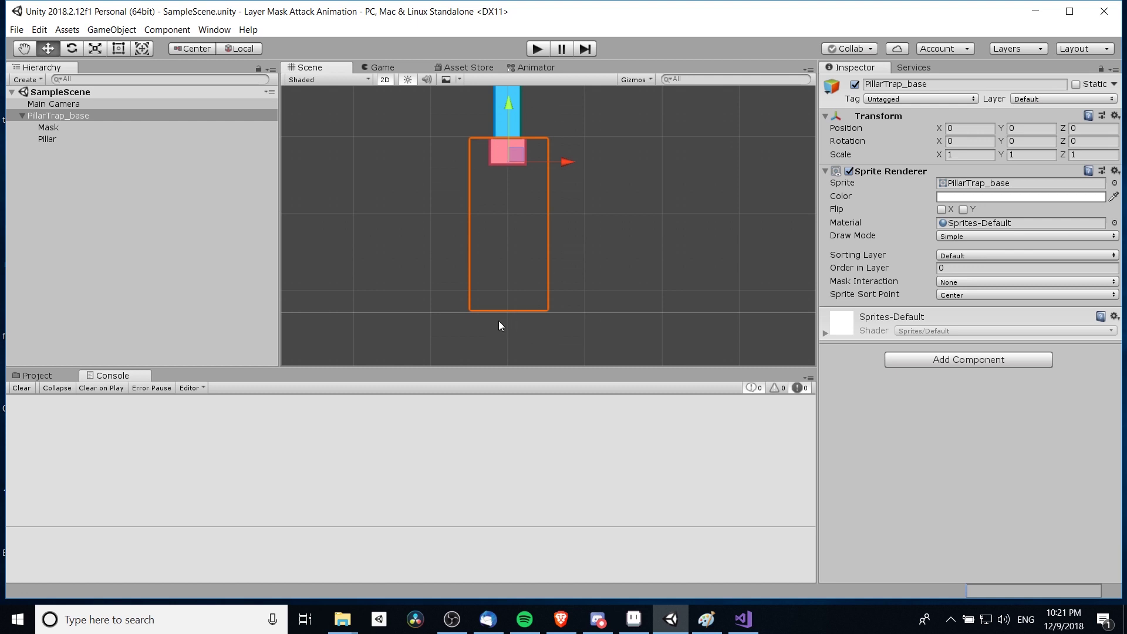
Step: Select the Pillar and set its Transform Position Y to 0
left_click(558, 179)
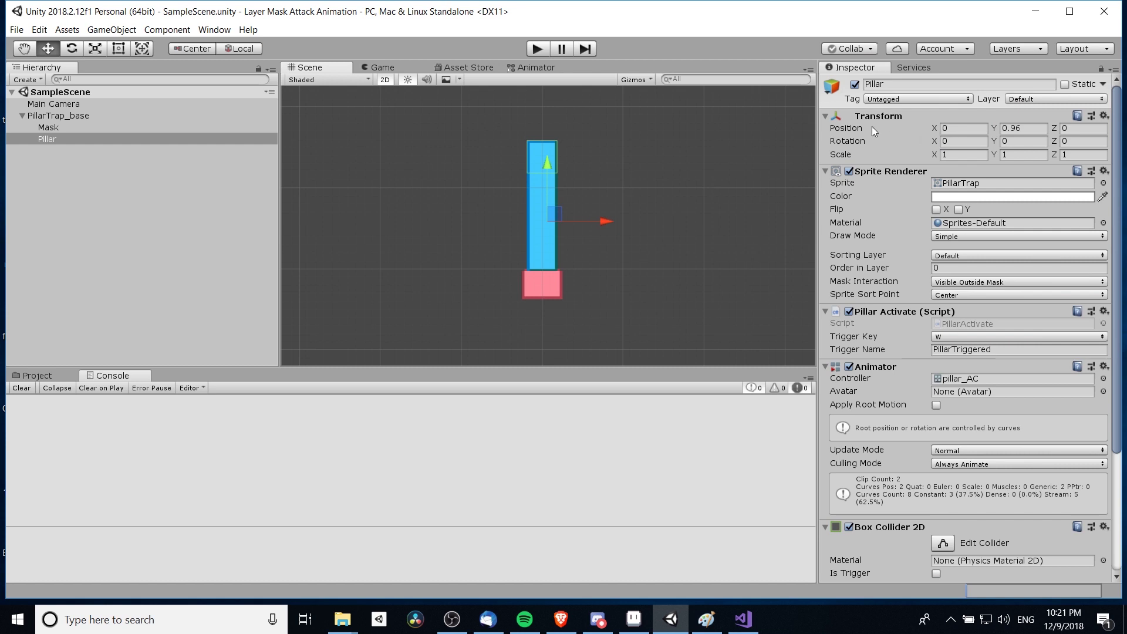
left_click(995, 128)
type("0")
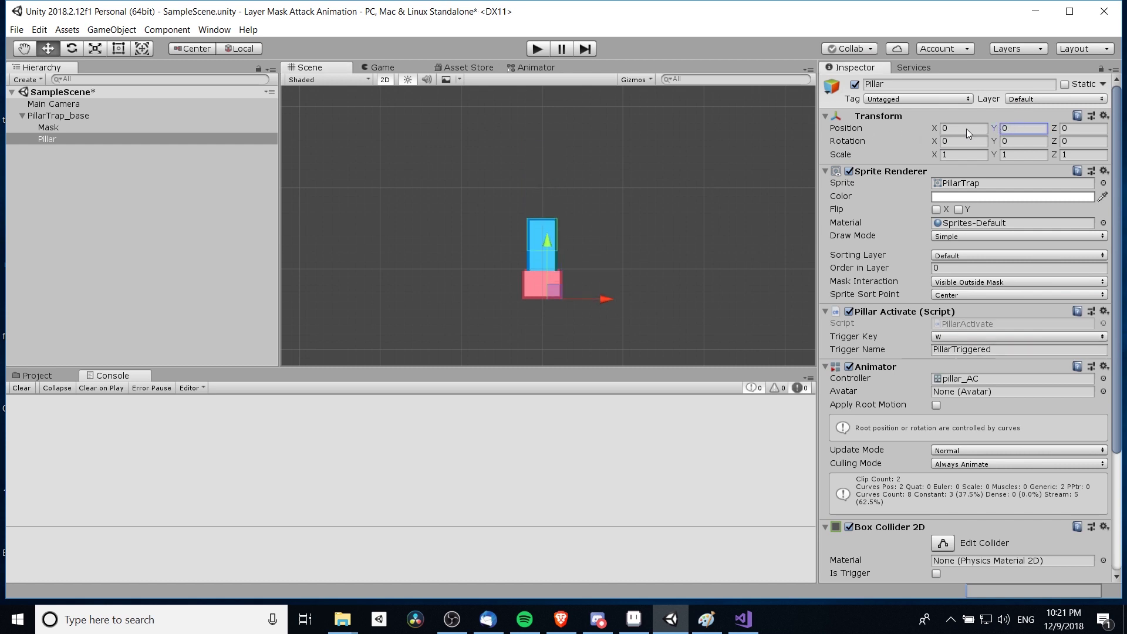
middle_click_drag(584, 270, 540, 226)
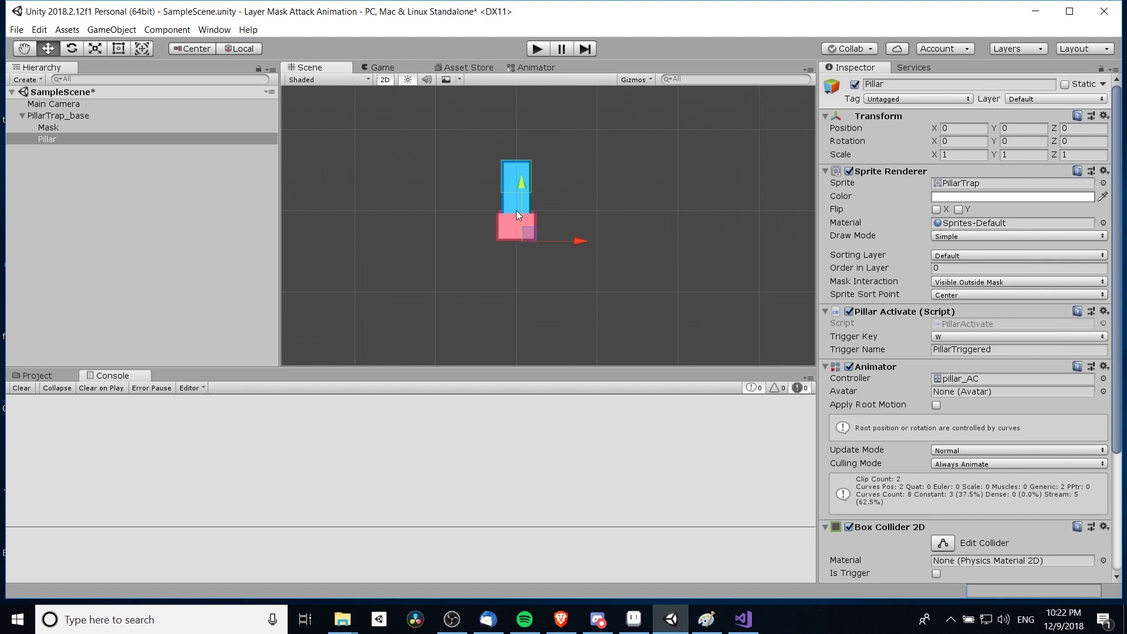
Step: Save the scene and preview the pillar_idle clip in the Animation window
key("ctrl+s")
key("ctrl+6")
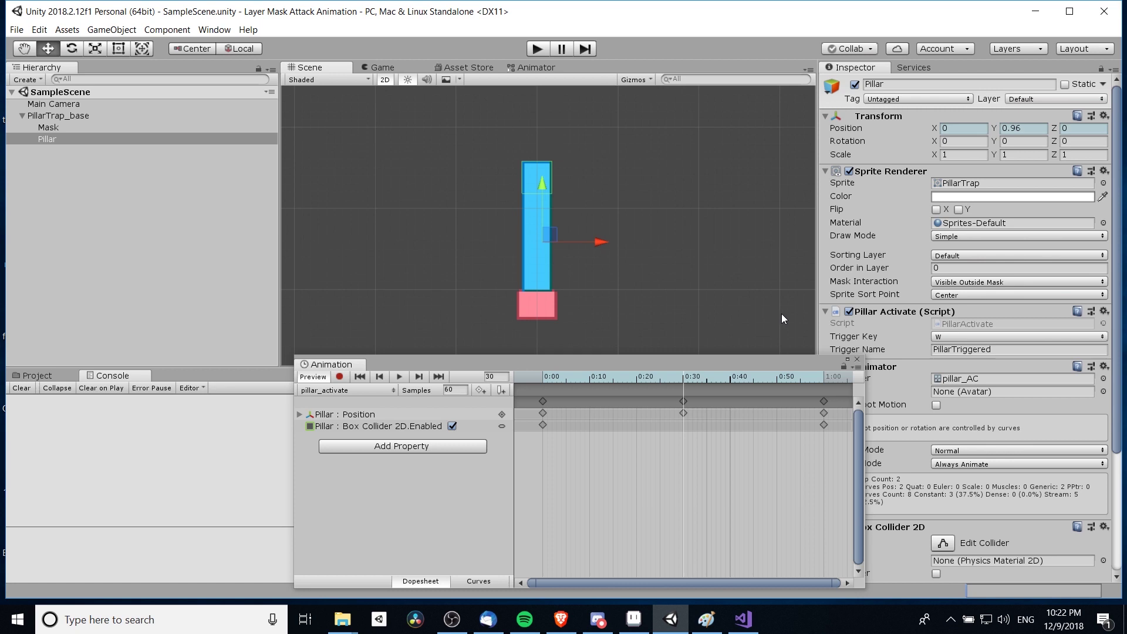
left_click(347, 392)
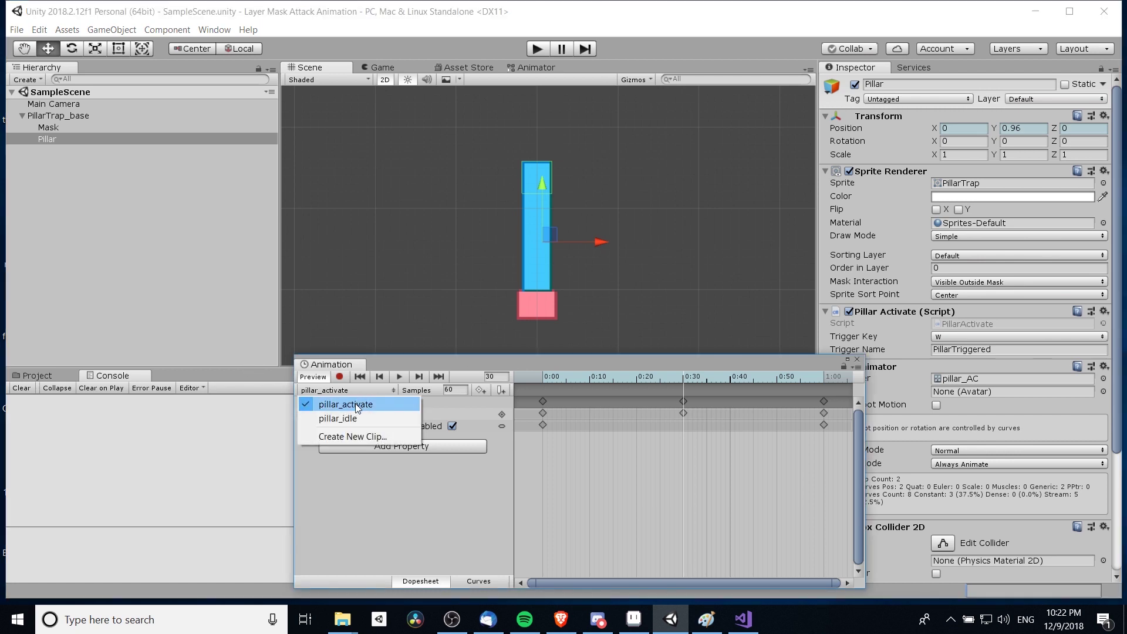
left_click(360, 415)
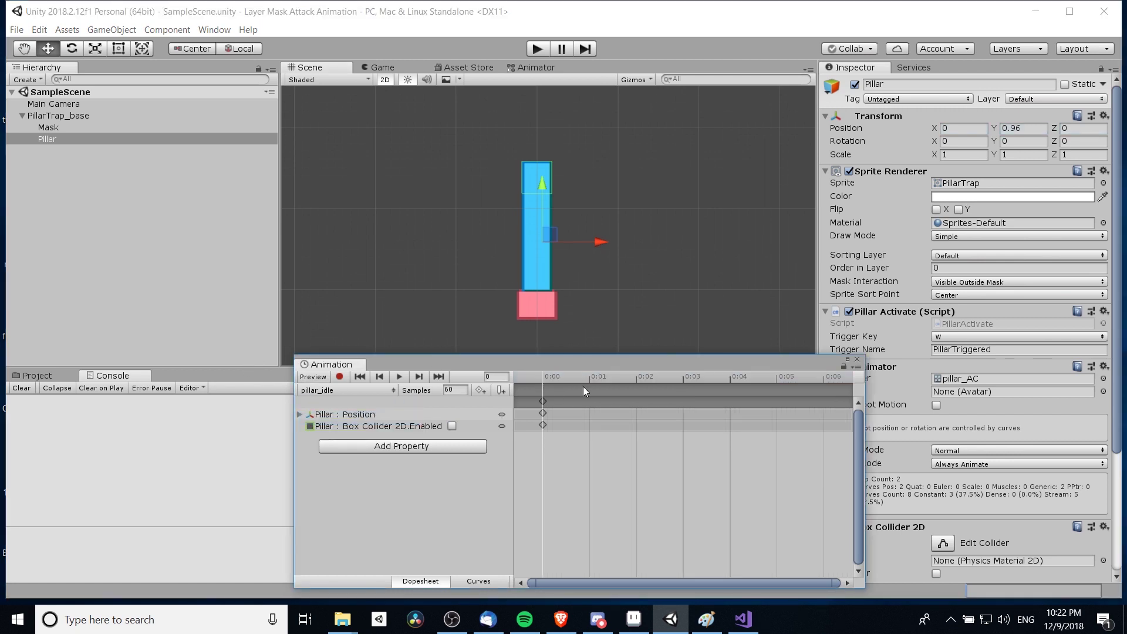
left_click(551, 379)
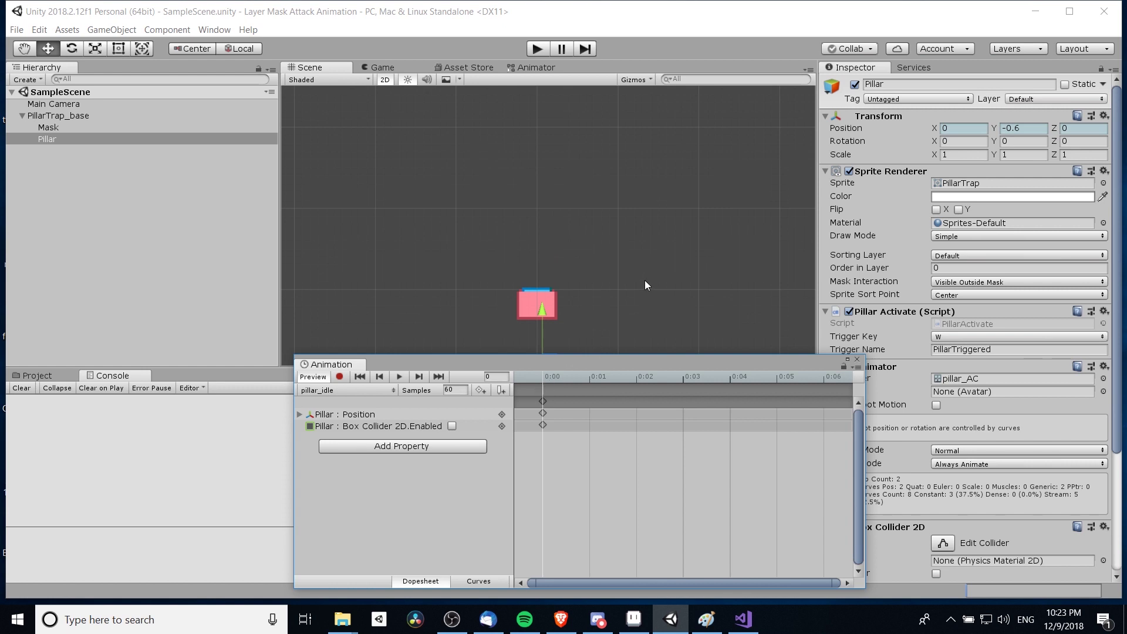
middle_click_drag(538, 291, 531, 236)
middle_click_drag(550, 281, 533, 204)
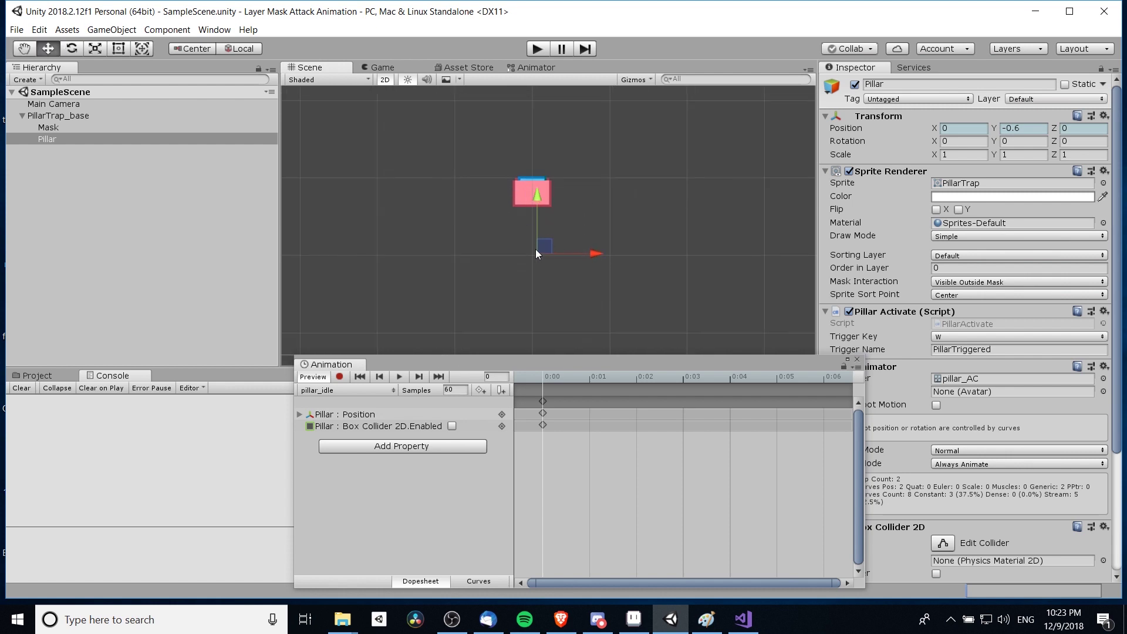
Step: Preview pillar_activate: scrub to frame 31, inspect its position curves, and play it
left_click(346, 390)
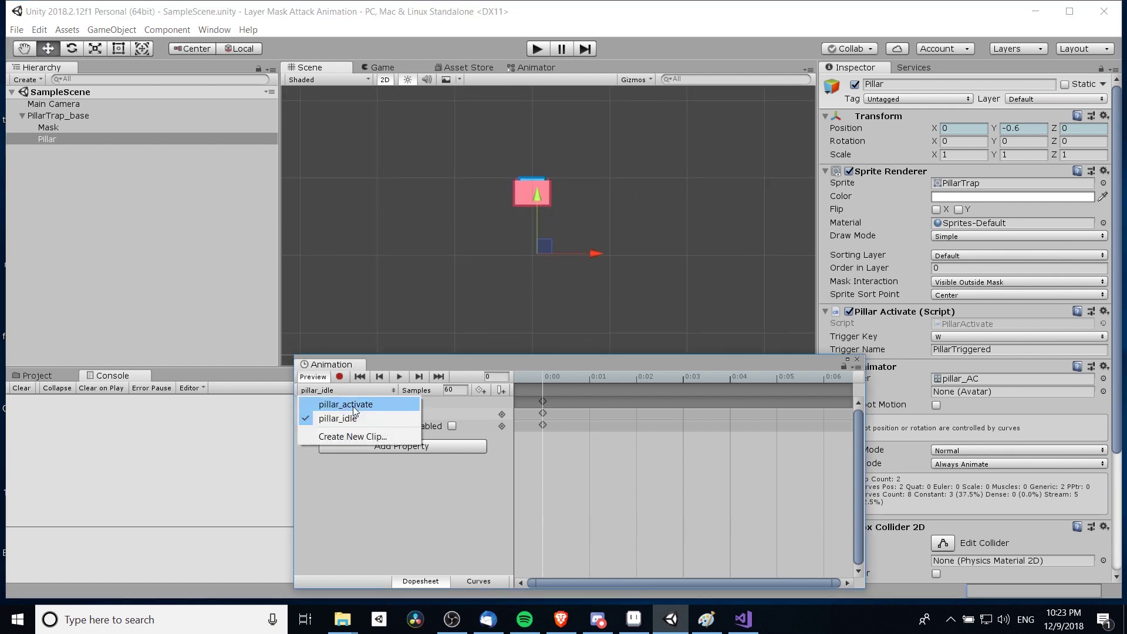
left_click(354, 405)
left_click(536, 381)
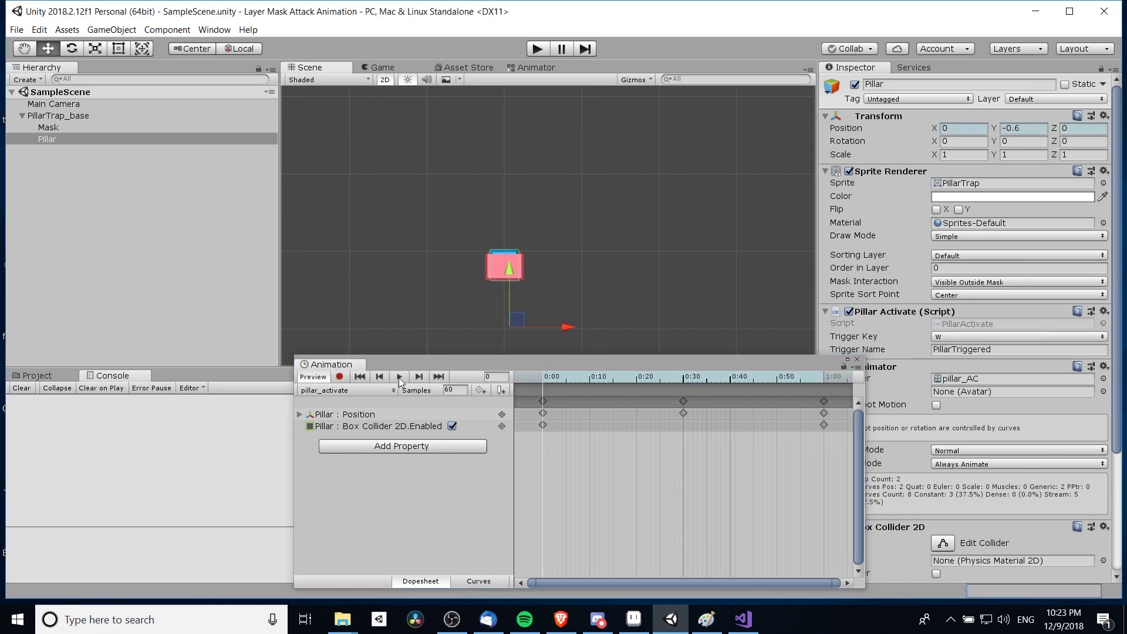
left_click_drag(550, 379, 825, 372)
key("ctrl+Tab")
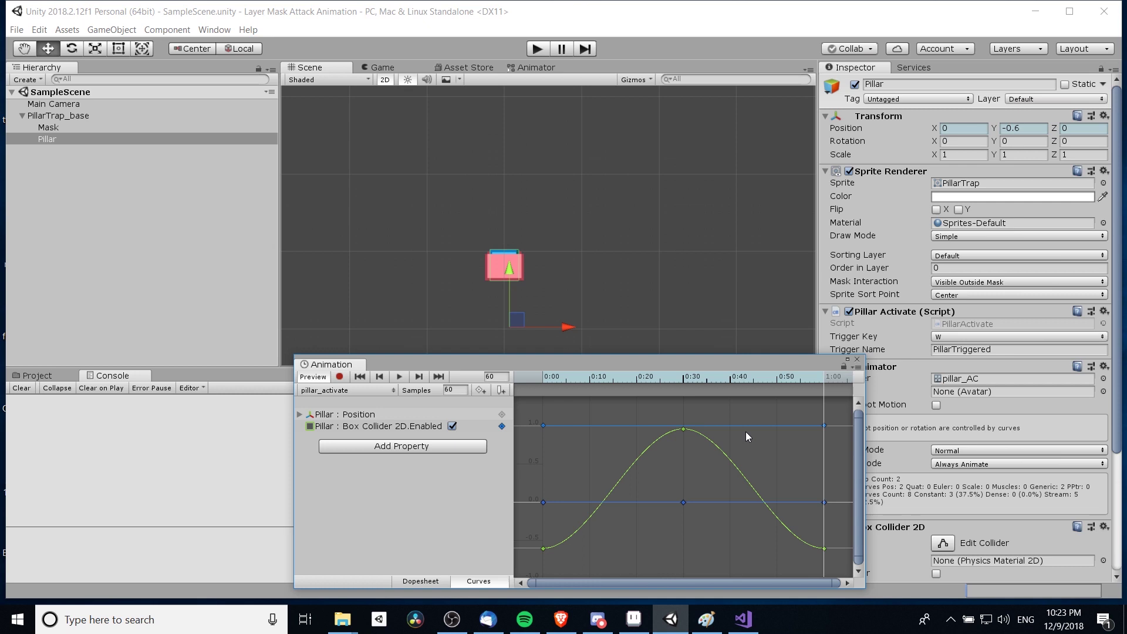
left_click(435, 581)
left_click(541, 379)
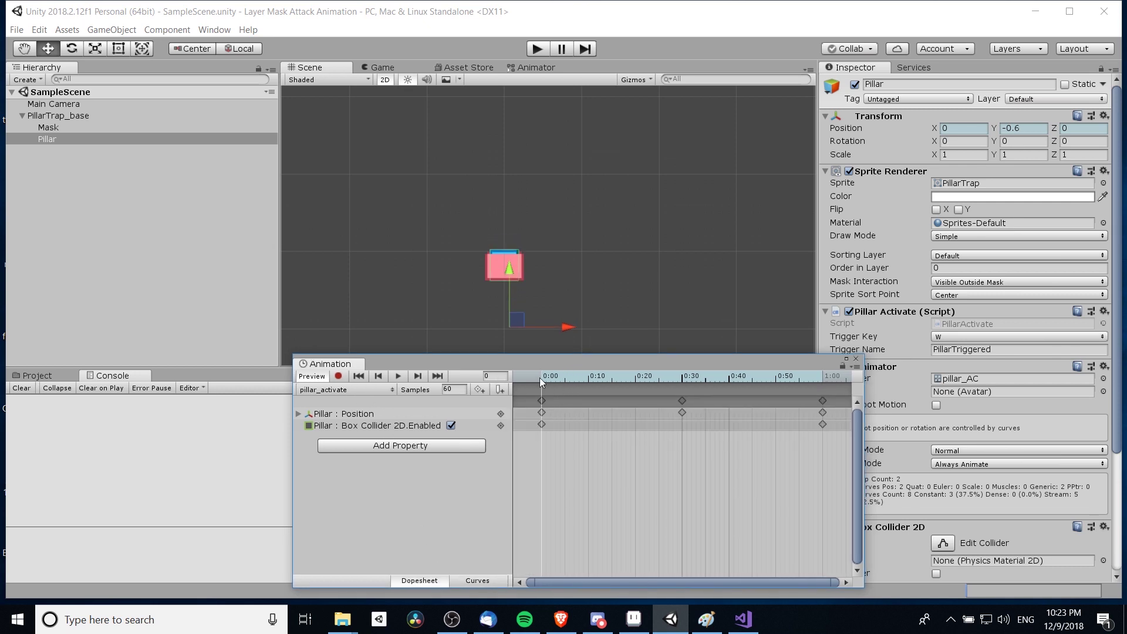
left_click(398, 376)
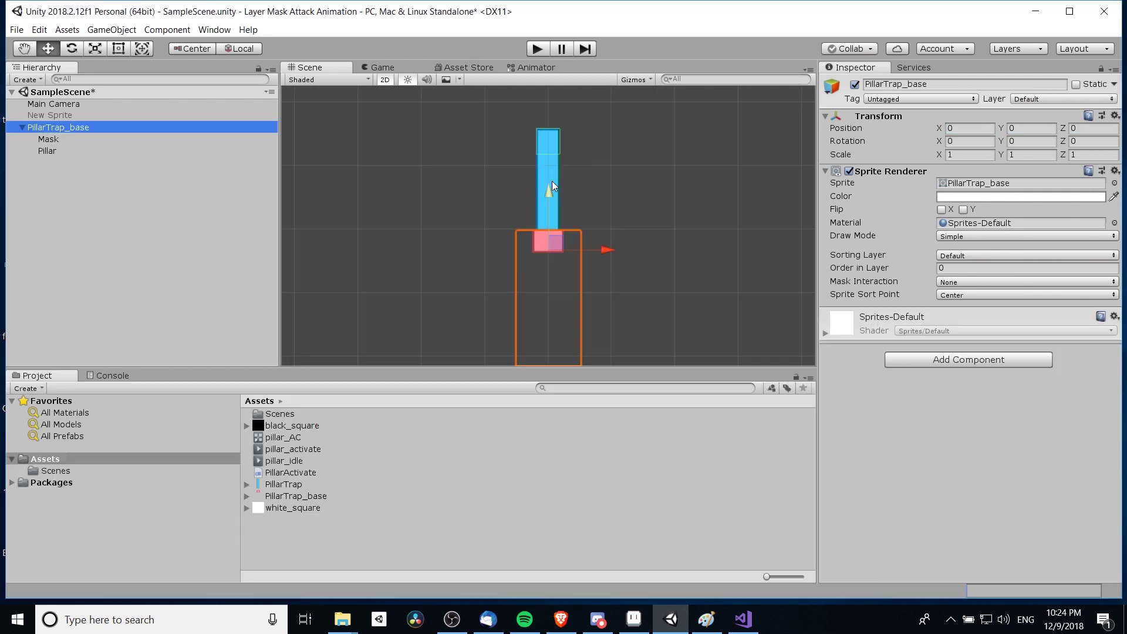
scroll(604, 209, "up", 2)
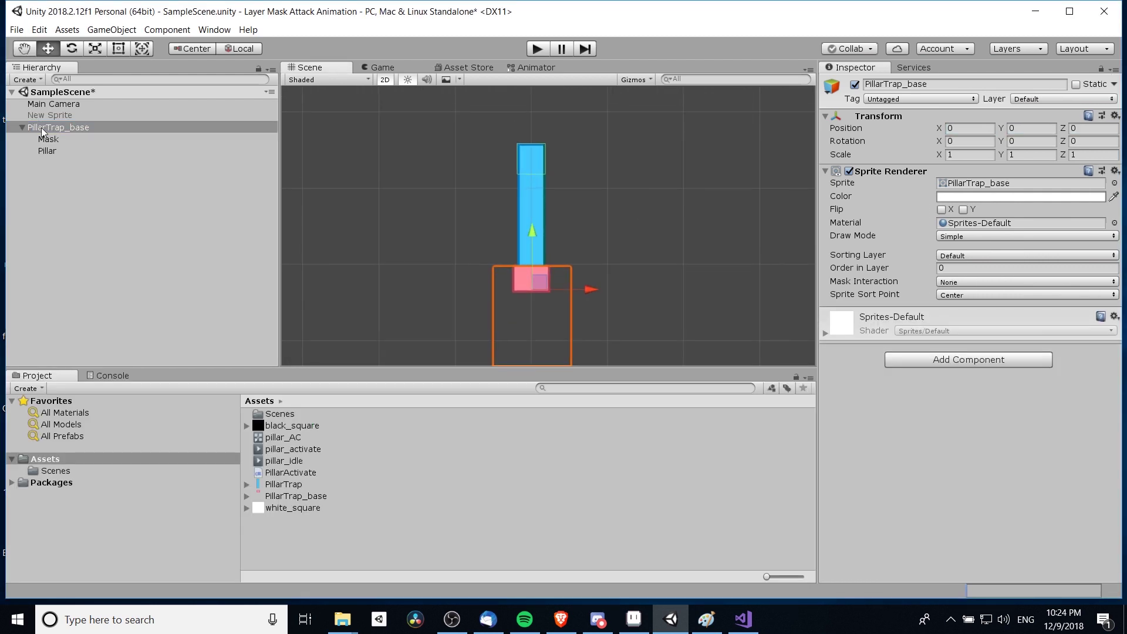
Step: Slide PillarTrap_base sideways and back to X 0
middle_click_drag(588, 189, 583, 181)
mouse_move(943, 128)
left_mouse_down()
mouse_move(963, 129)
mouse_move(899, 132)
mouse_move(927, 128)
left_mouse_up()
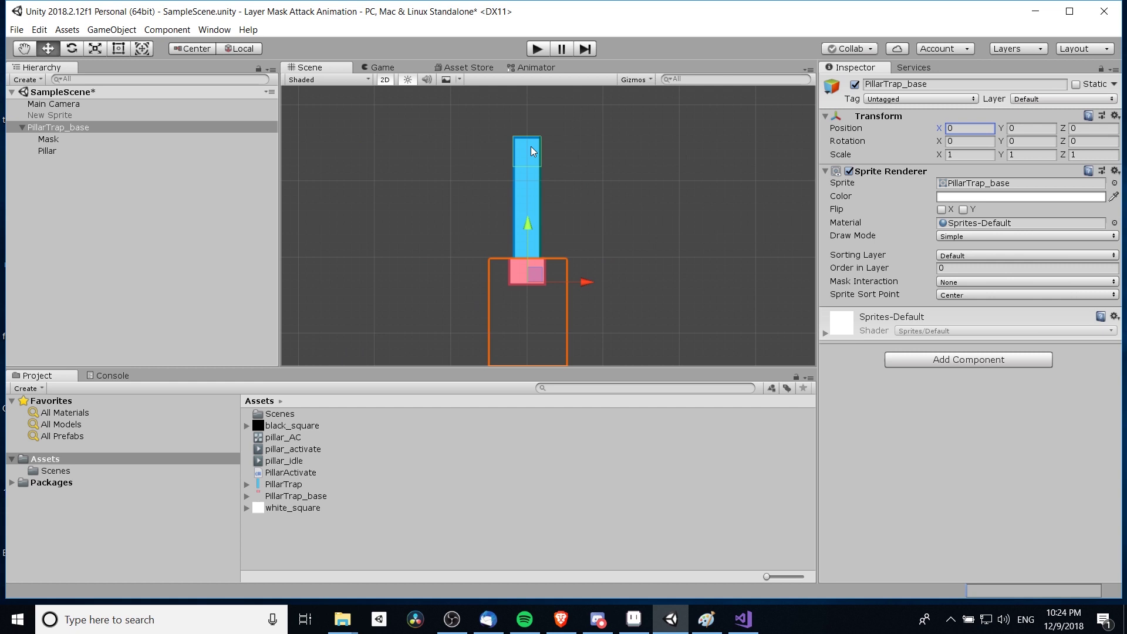
scroll(540, 286, "up", 5)
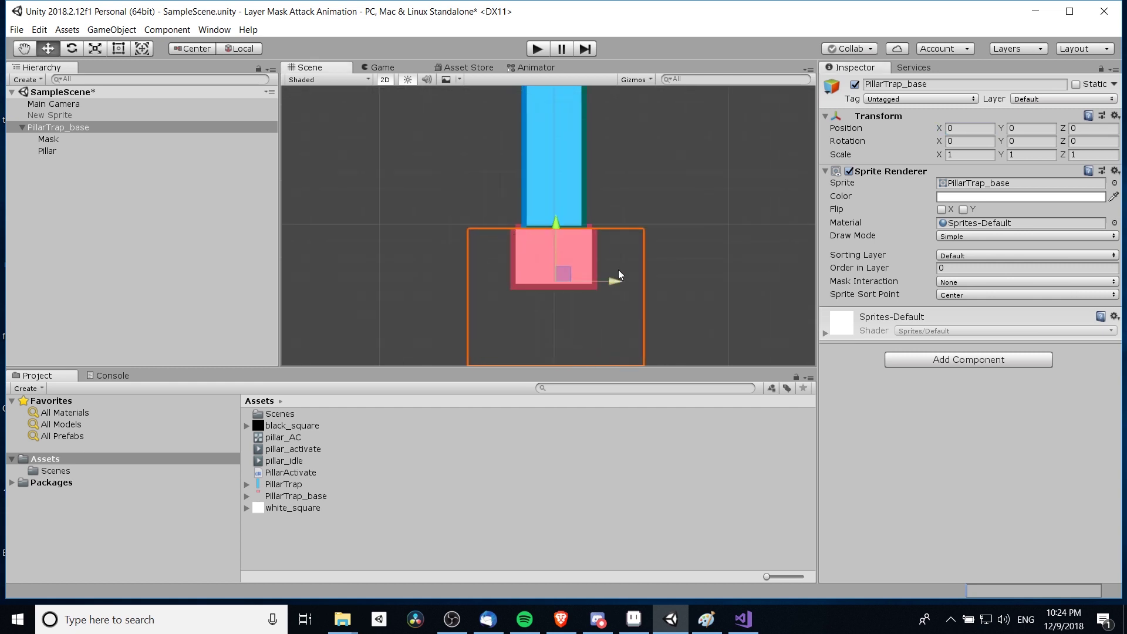
scroll(642, 238, "down", 5)
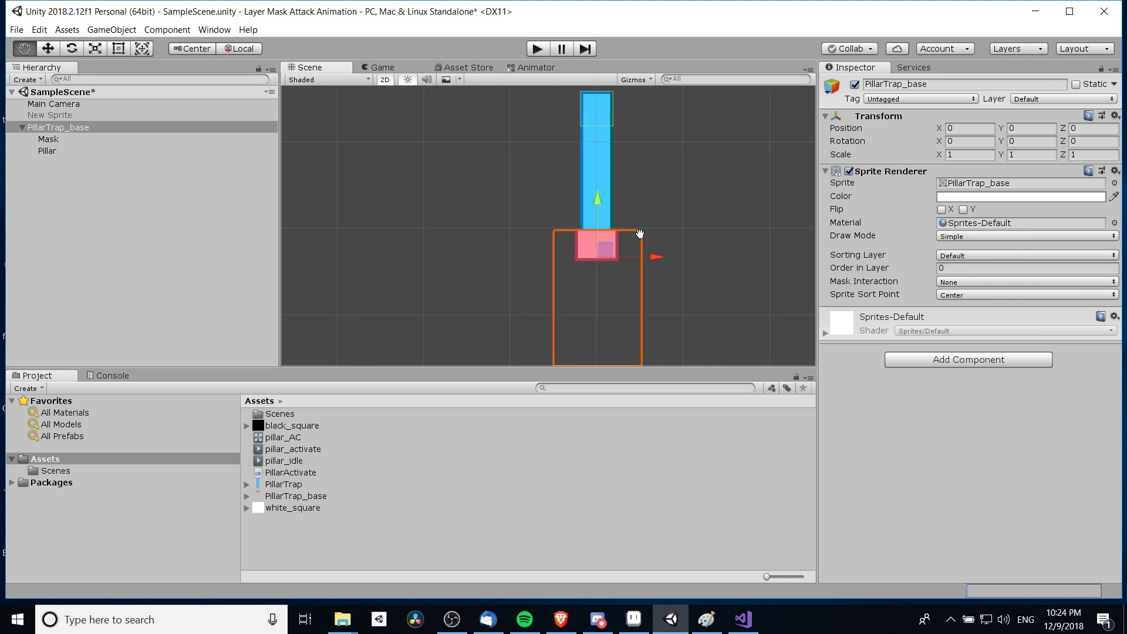
Step: Drag the Pillar below its base, undo back to Y 0.96, and select the Mask
double_click(73, 151)
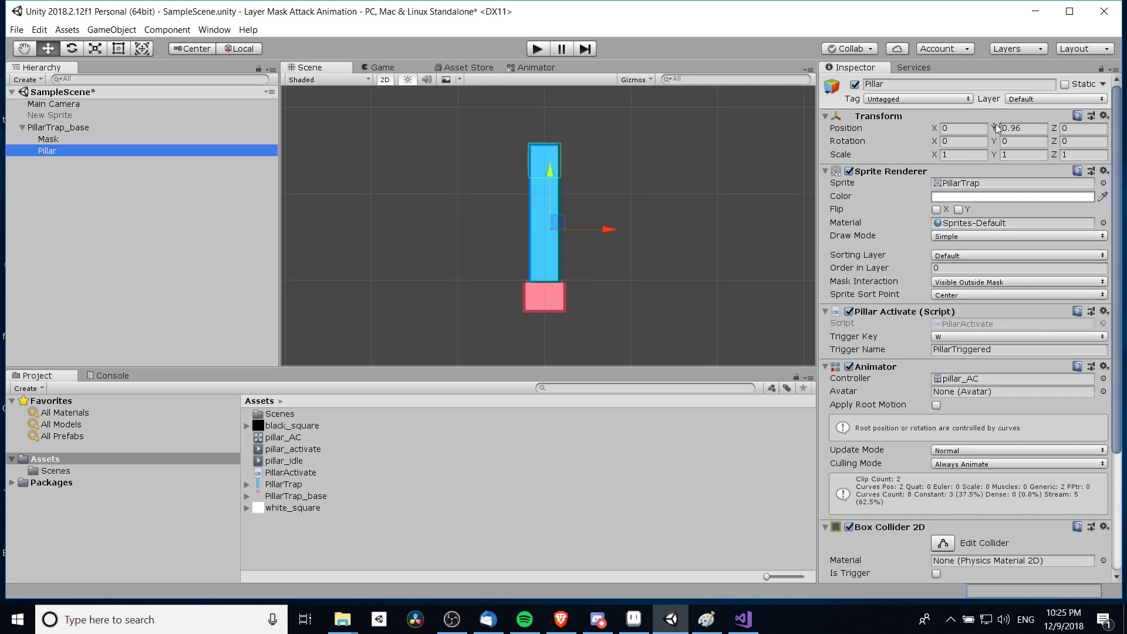
left_click_drag(996, 127, 762, 194)
key("ctrl+z")
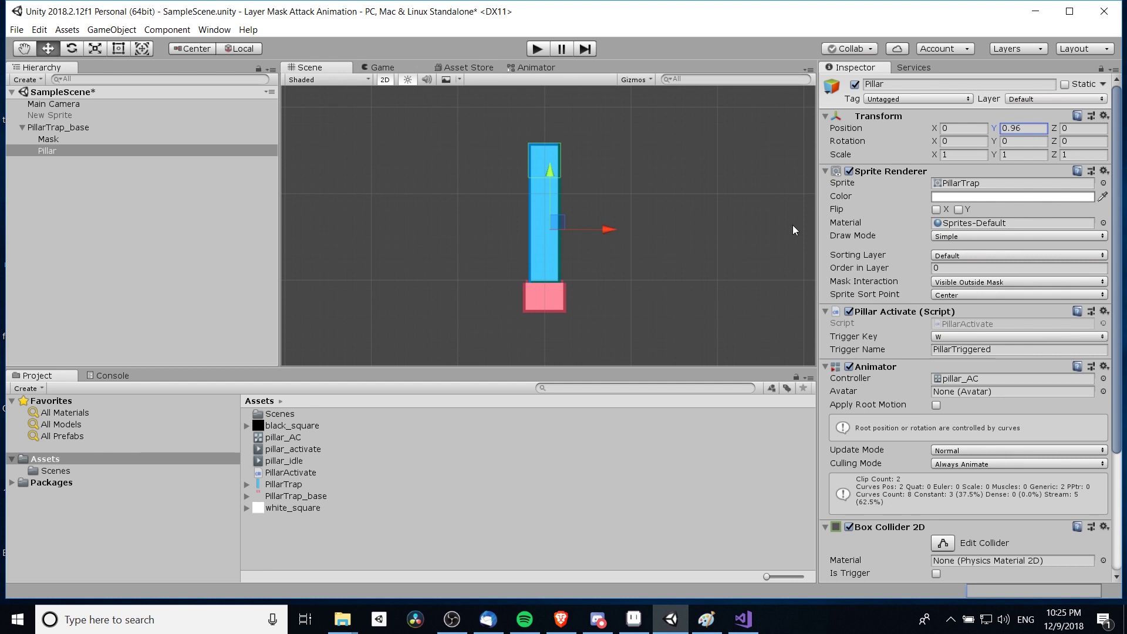
key("ctrl+z")
middle_click_drag(768, 191, 687, 127)
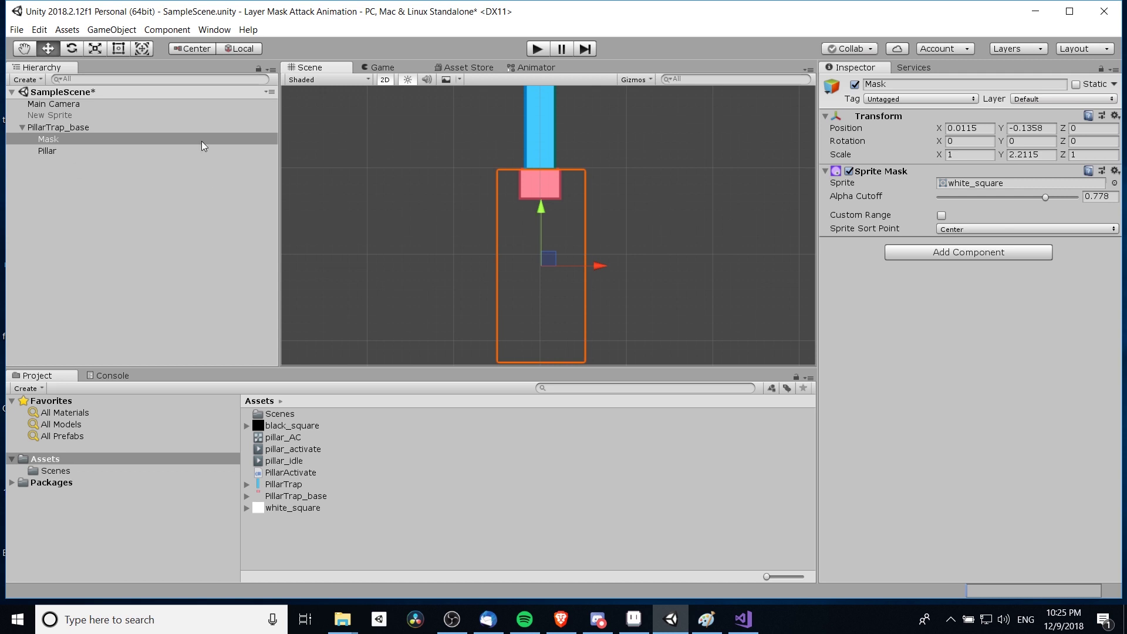
Step: Check the Sprite Mask's sprite in the picker, leaving white_square unchanged
middle_click_drag(553, 148, 557, 163)
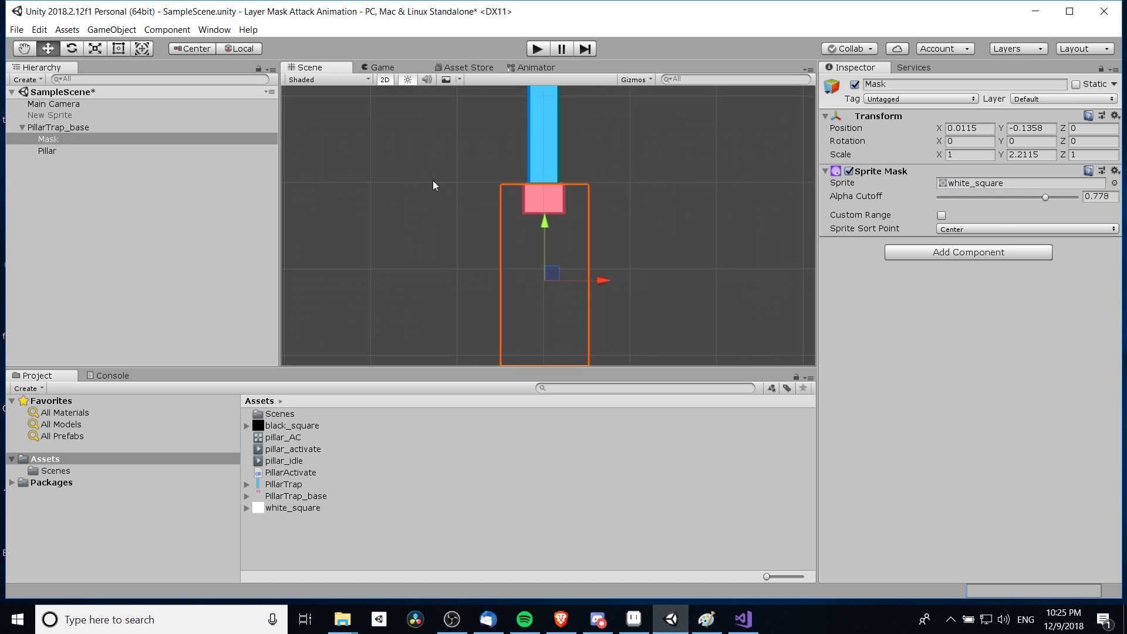
middle_click_drag(727, 250, 731, 210)
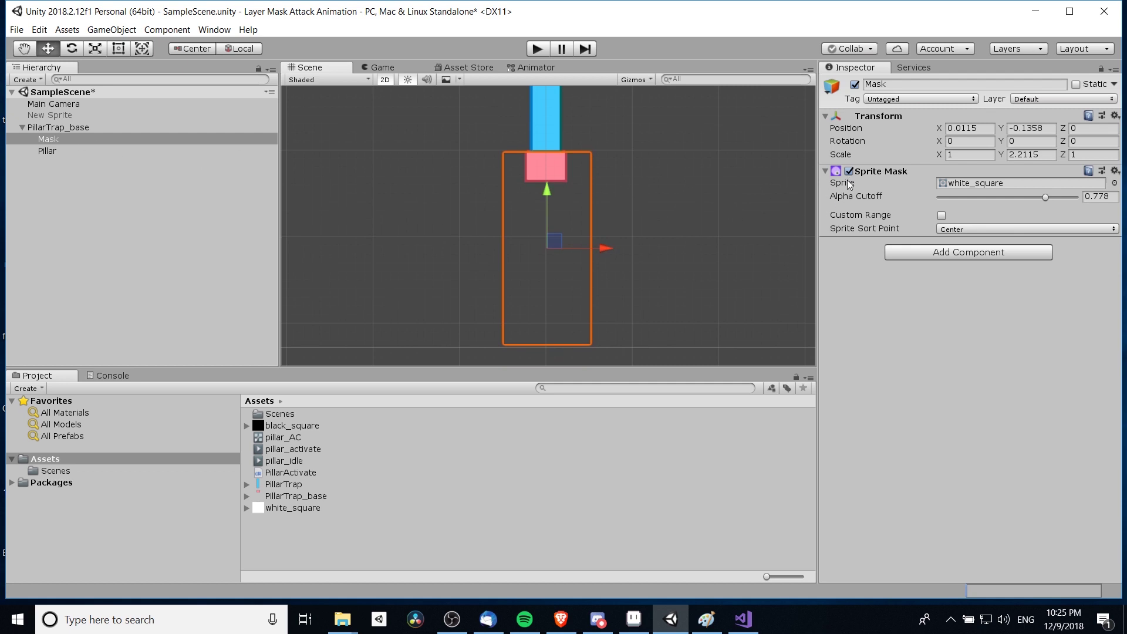
middle_click_drag(724, 178, 727, 162)
scroll(729, 167, "up", 2)
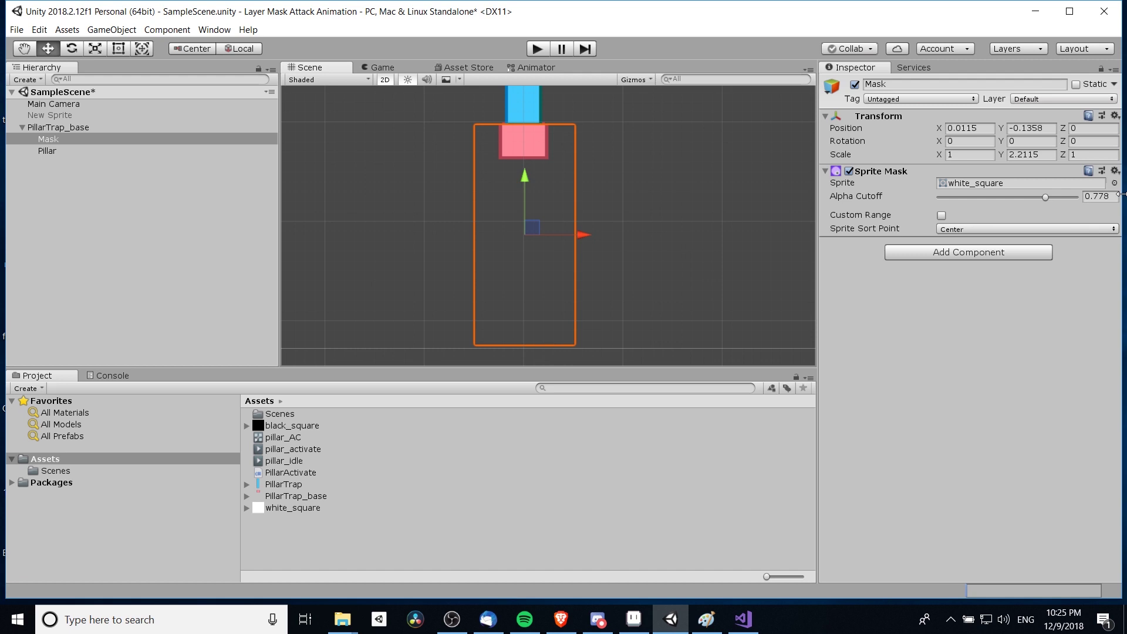
left_click(1115, 183)
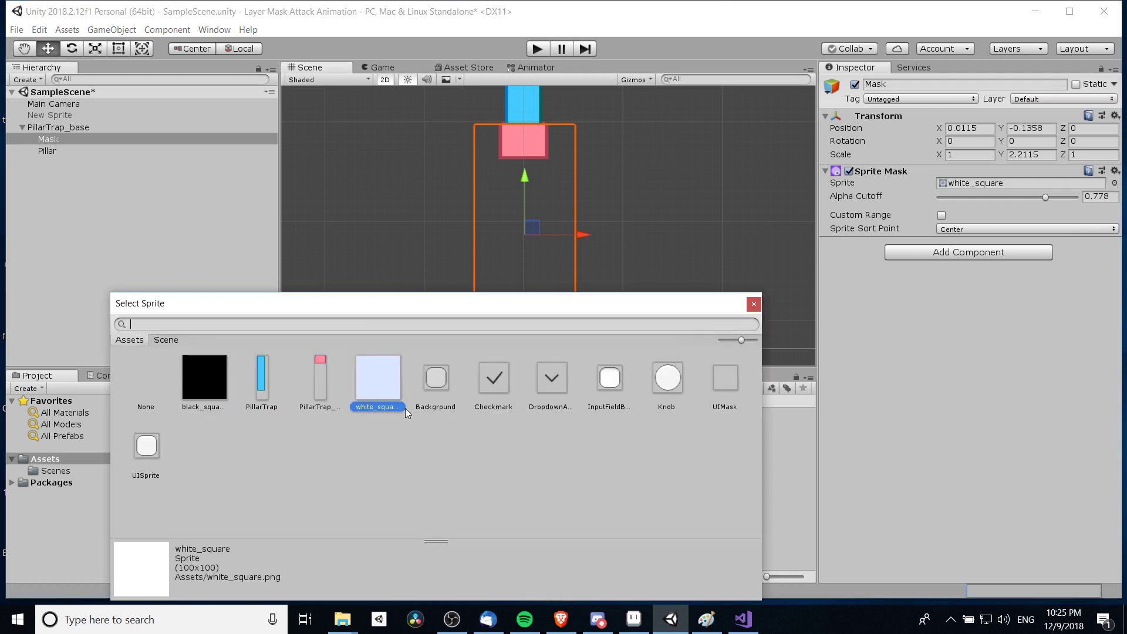
left_click(754, 303)
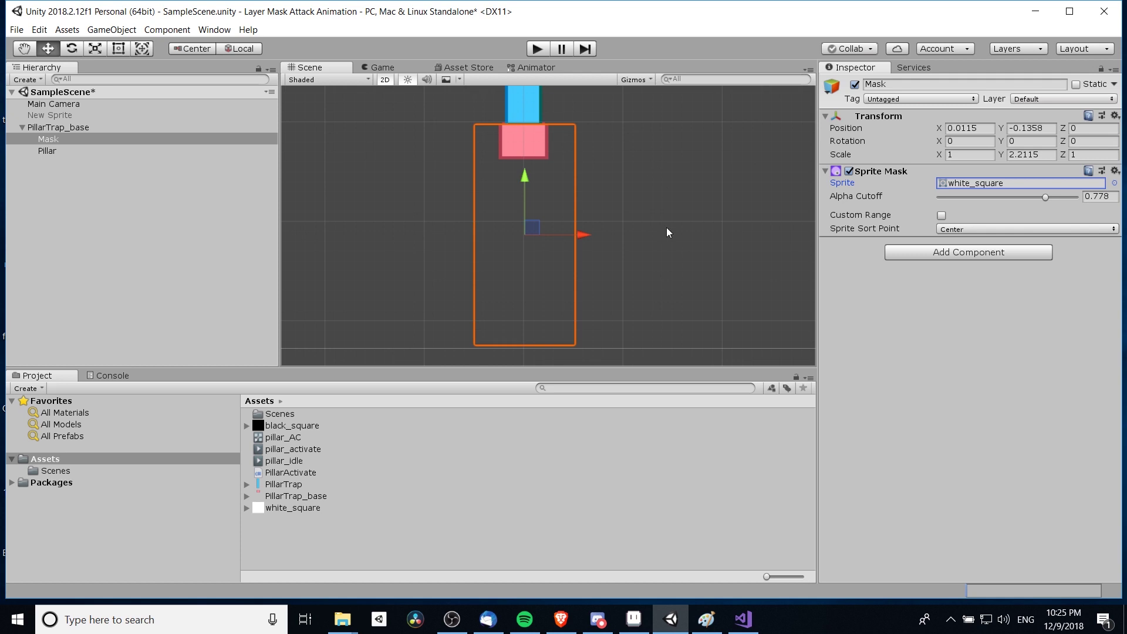
Step: Set the Mask's Alpha Cutoff to 0.2 and save the scene
scroll(802, 199, "down", 1)
left_click(1106, 196)
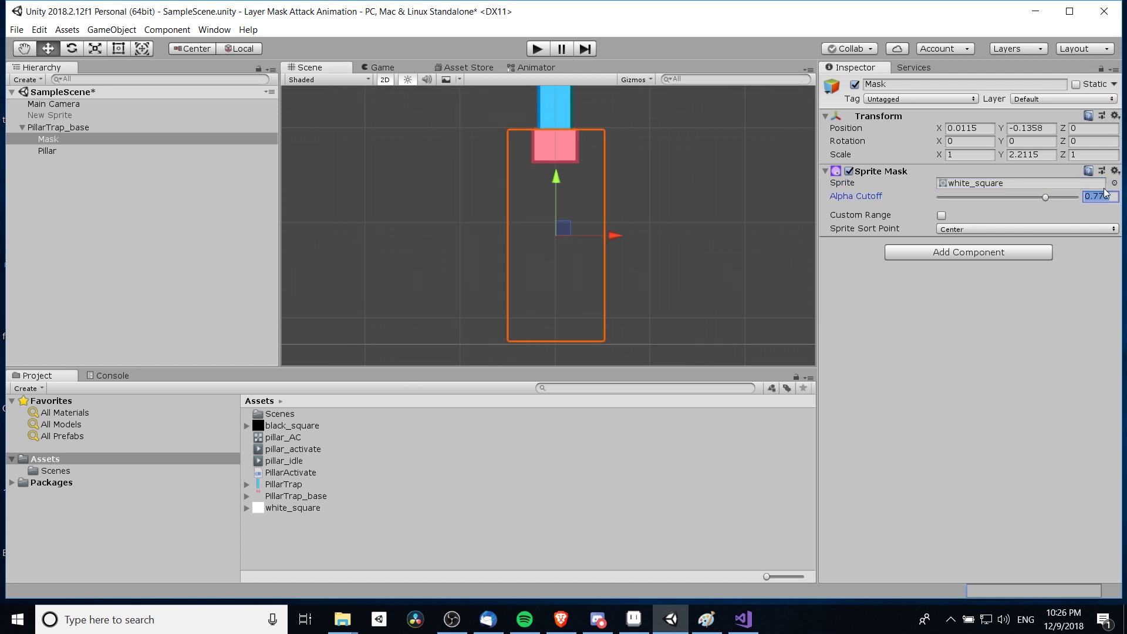
type("0.2")
key("ctrl+s")
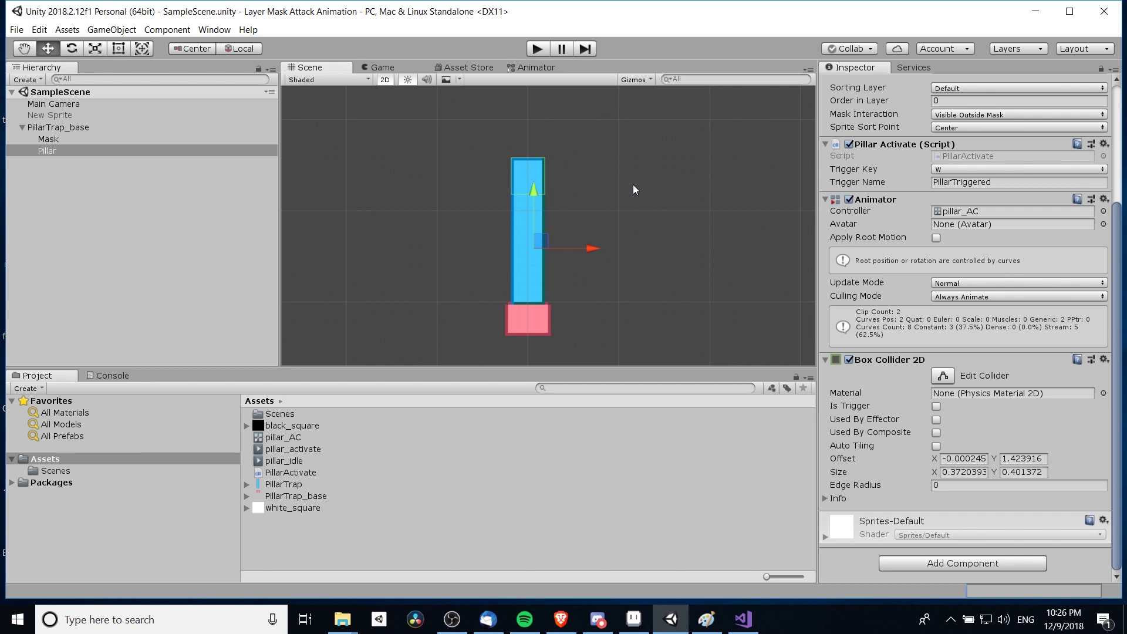
scroll(930, 265, "up", 3)
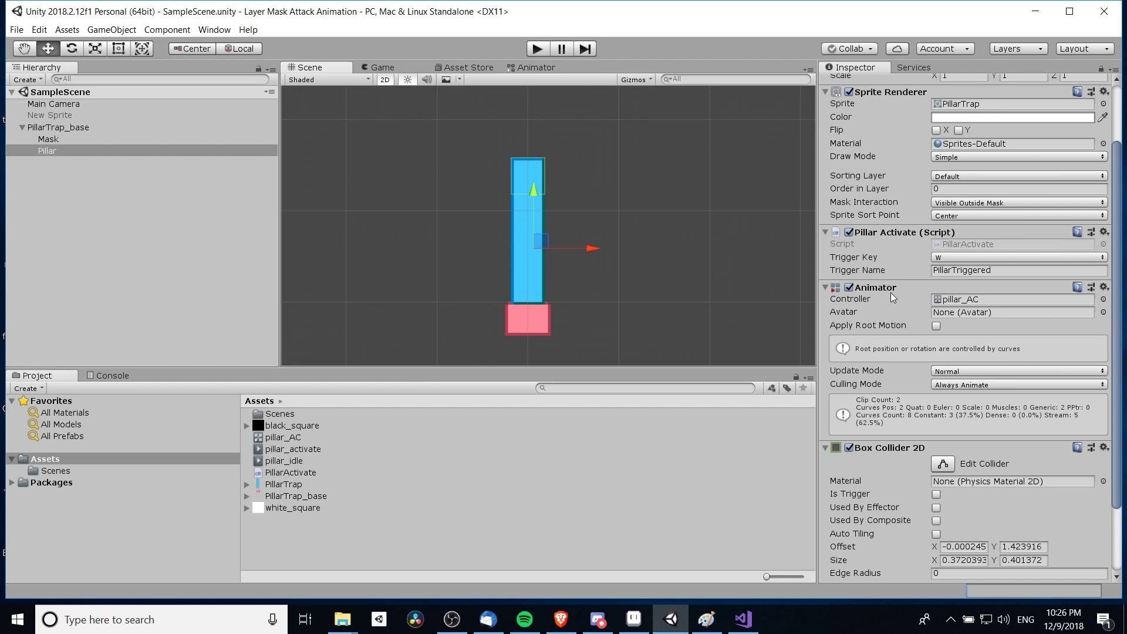
scroll(893, 298, "up", 3)
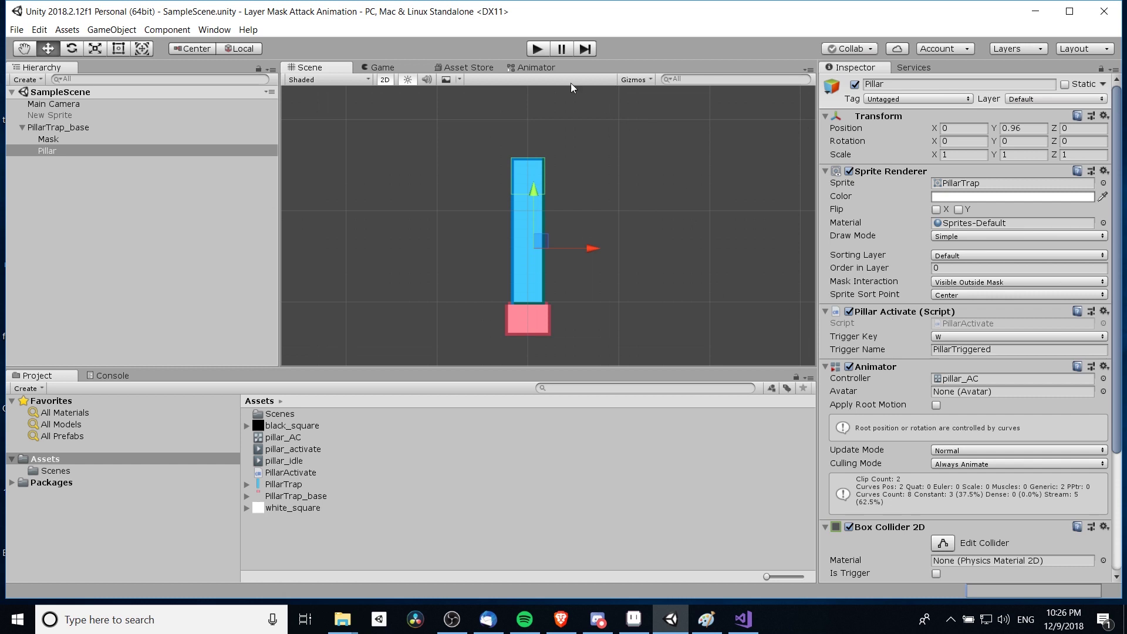
Step: Enter Play mode, enlarge the Game view, and trigger the pillar attack with W
left_click(538, 50)
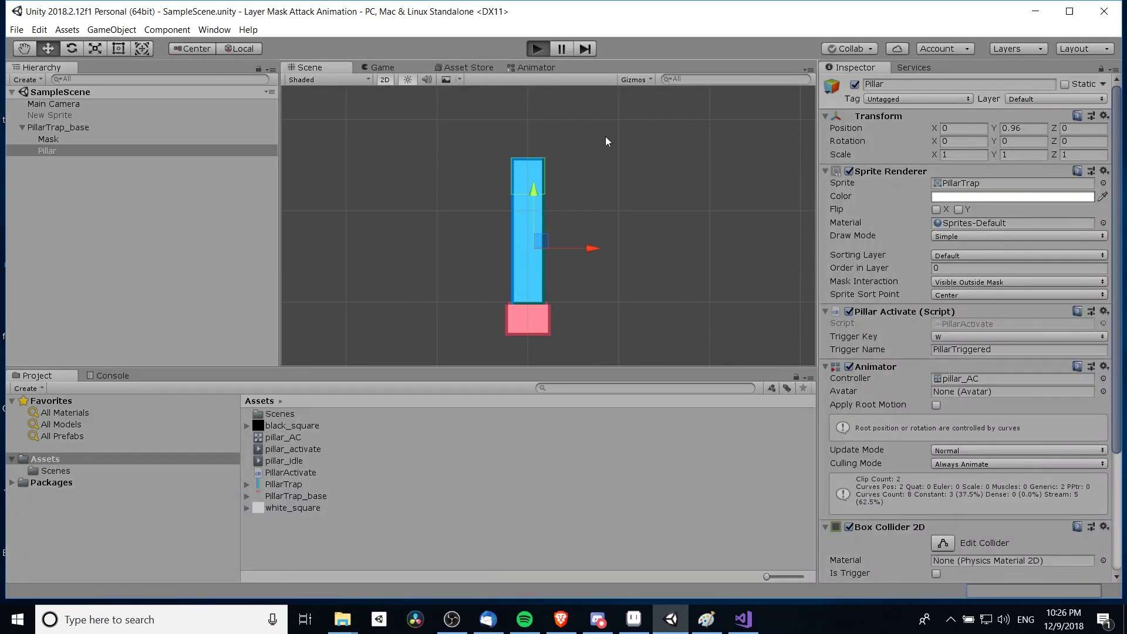
left_click_drag(616, 369, 624, 390)
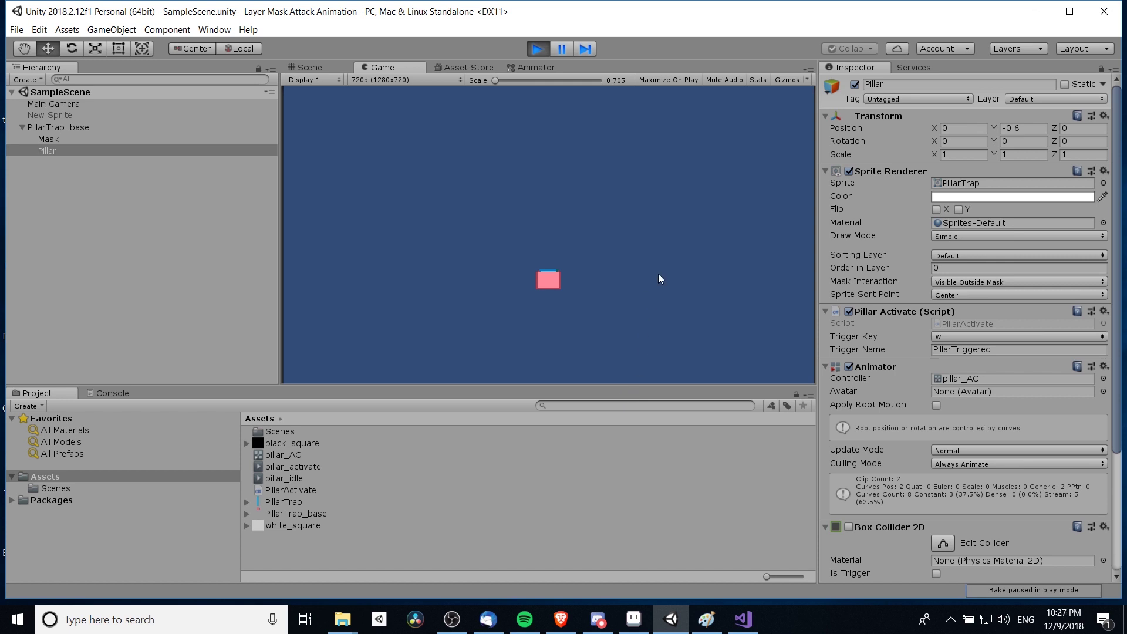
key("w")
key("w")
Step: Disable the Mask to reveal the whole pillar, then re-enable it
left_click(65, 140)
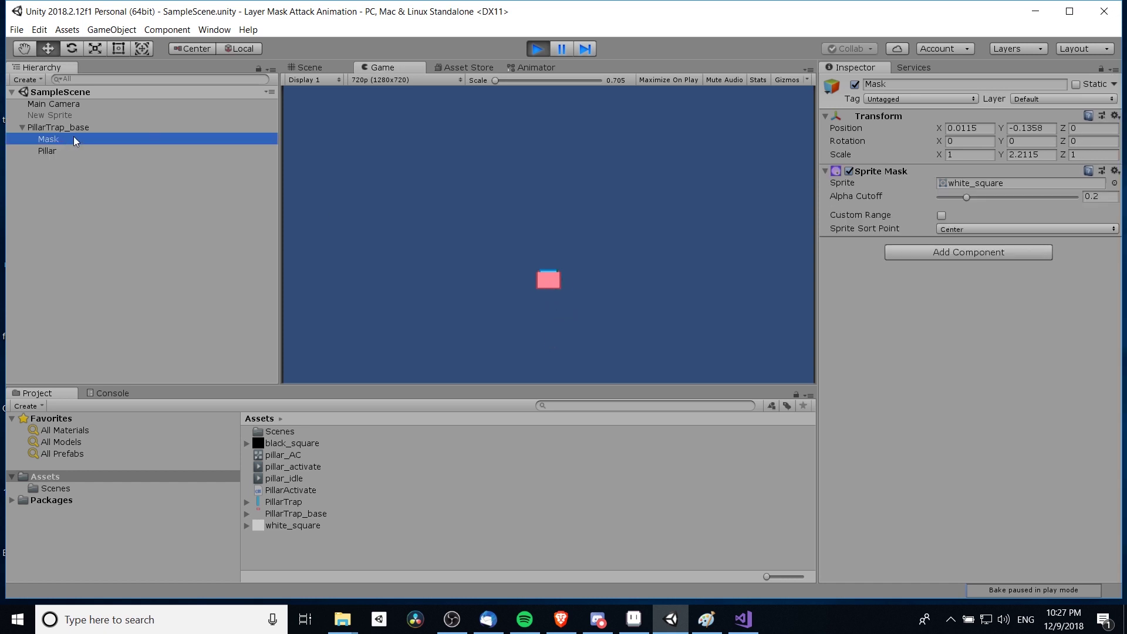
left_click(855, 86)
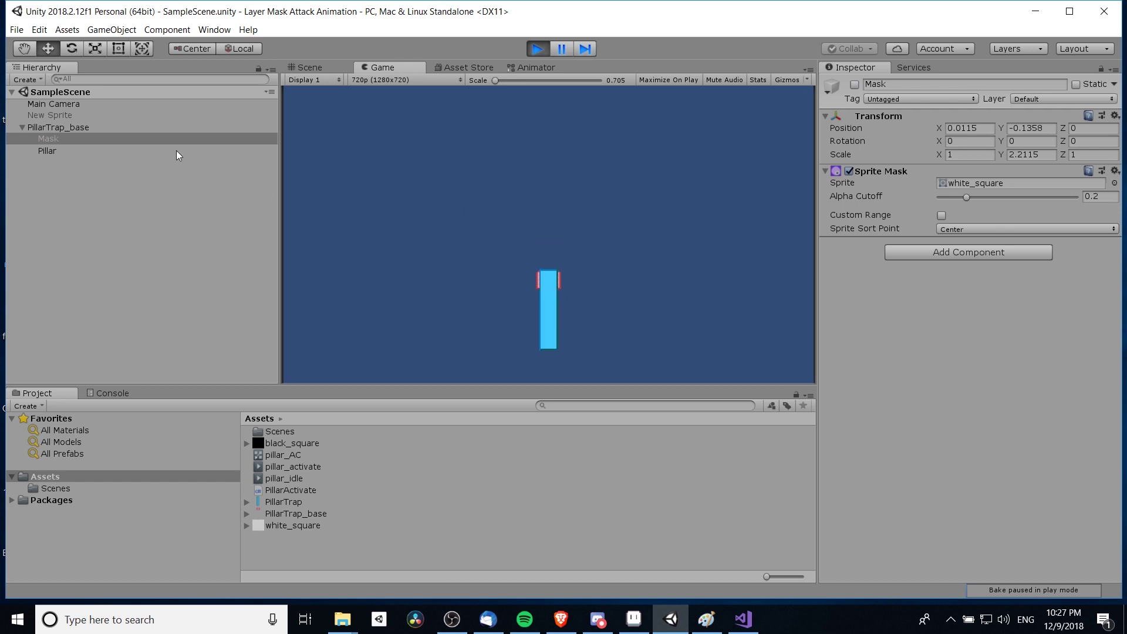
left_click(855, 85)
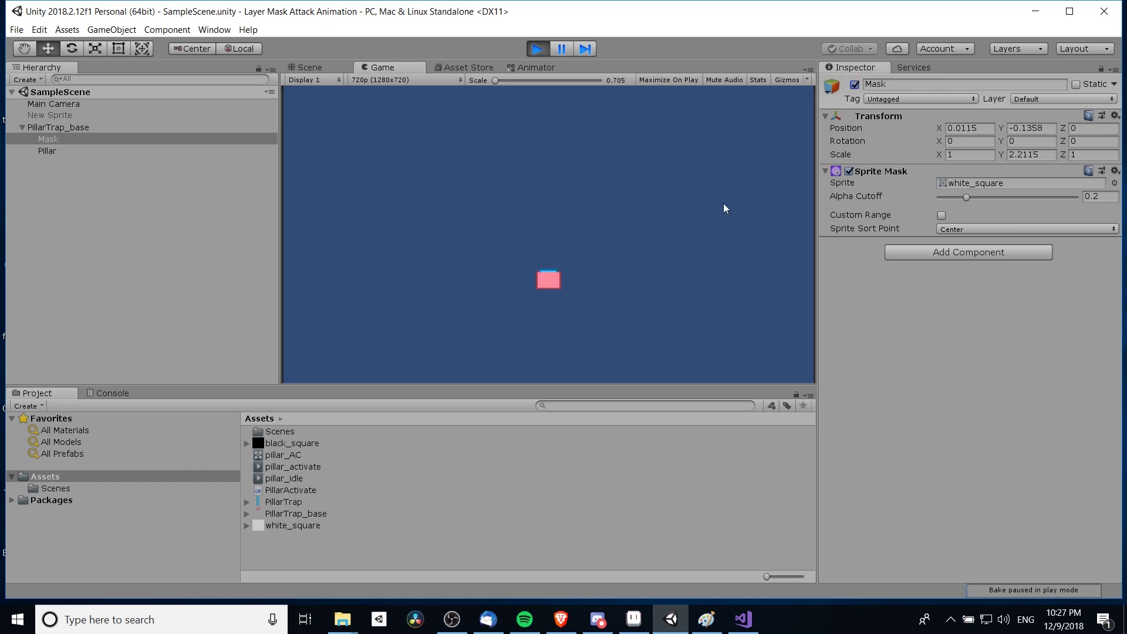